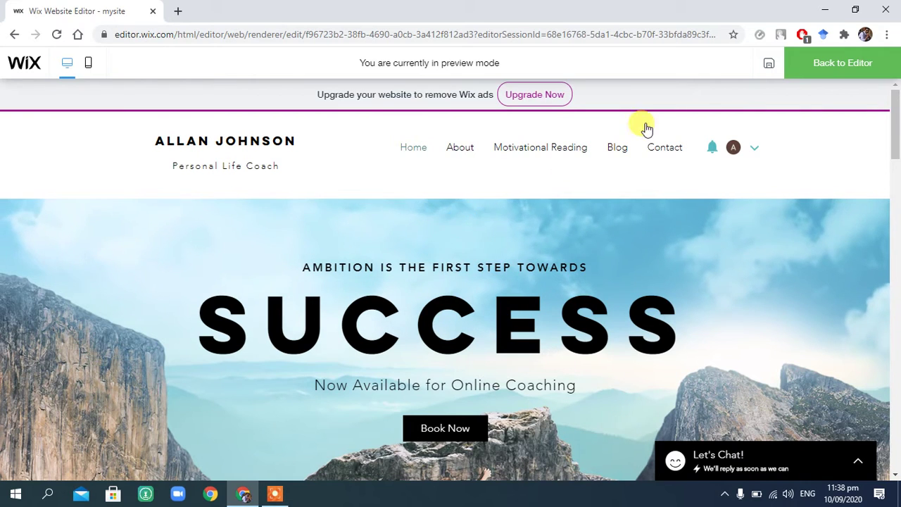
# - Return from the preview to editing and add a page named School below Home in the site menu
pyautogui.click(819, 68)
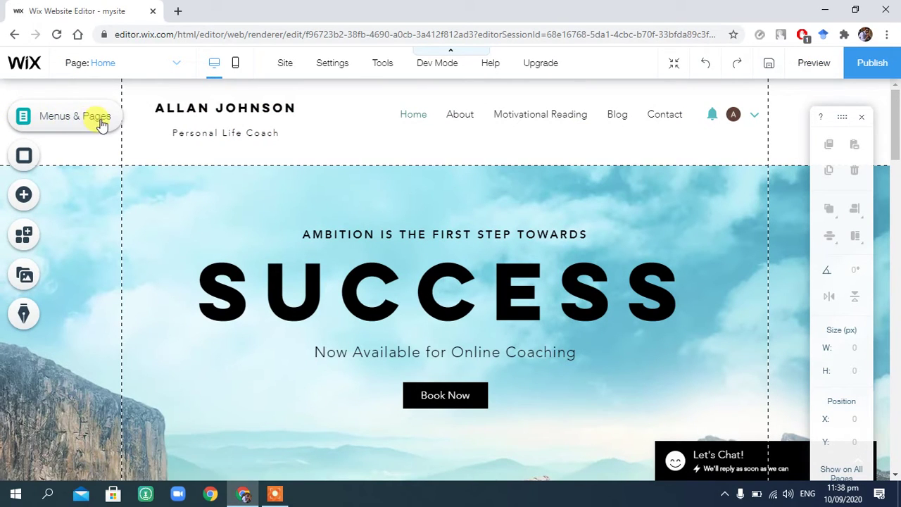
pyautogui.click(23, 118)
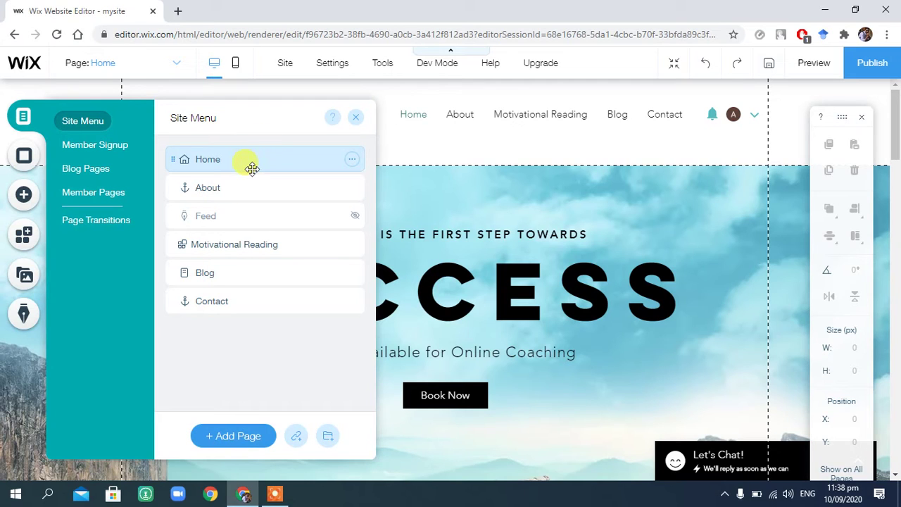
pyautogui.click(236, 444)
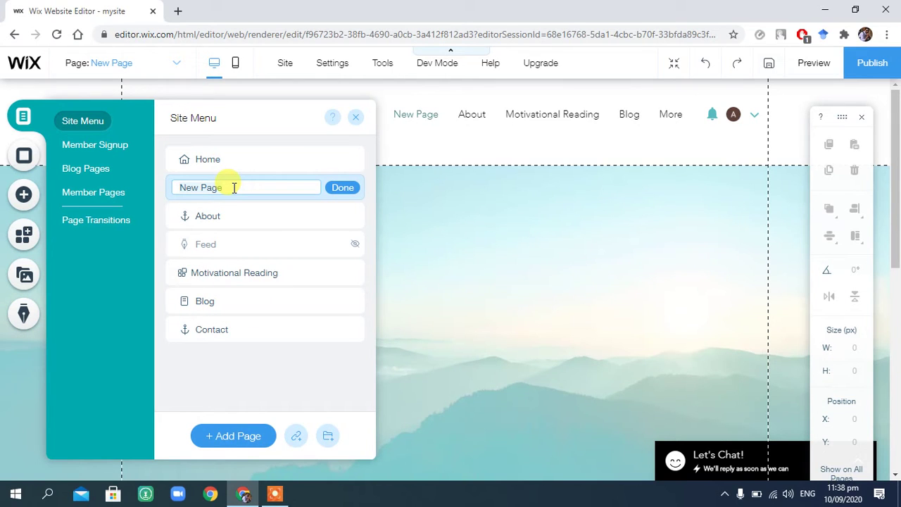
pyautogui.write('School')
pyautogui.click(345, 188)
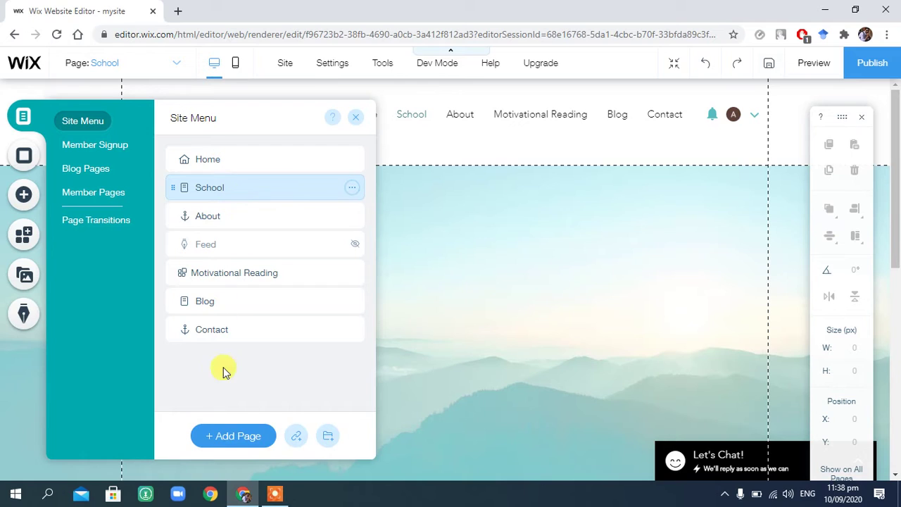
# - Add another page below School in the site menu and name it Madrasa
pyautogui.click(225, 438)
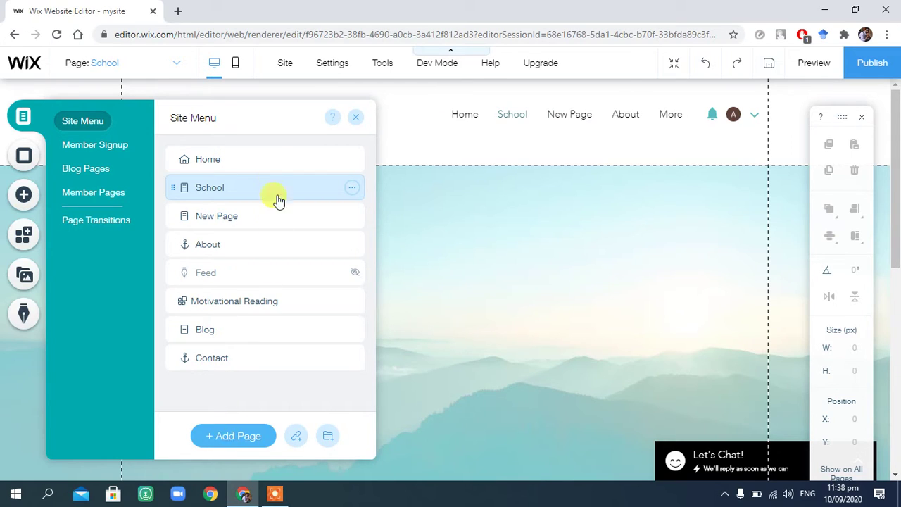
pyautogui.doubleClick(216, 219)
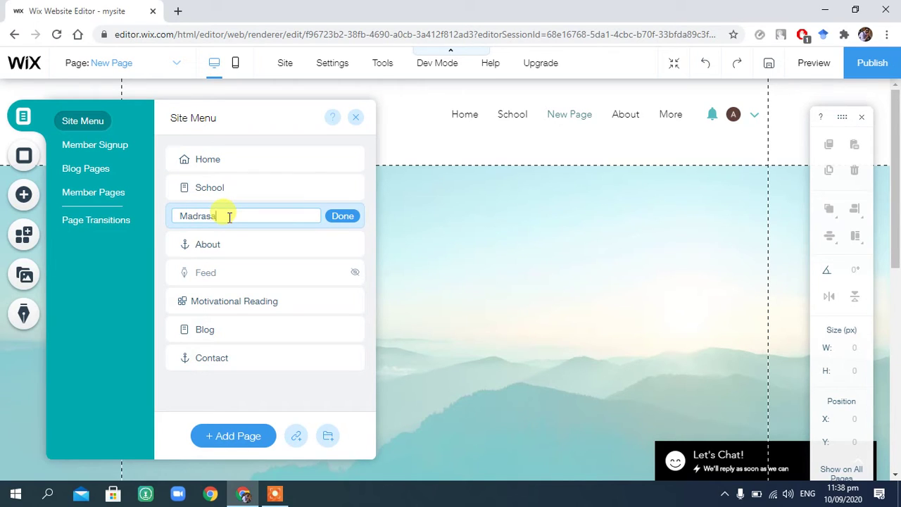
pyautogui.click(332, 215)
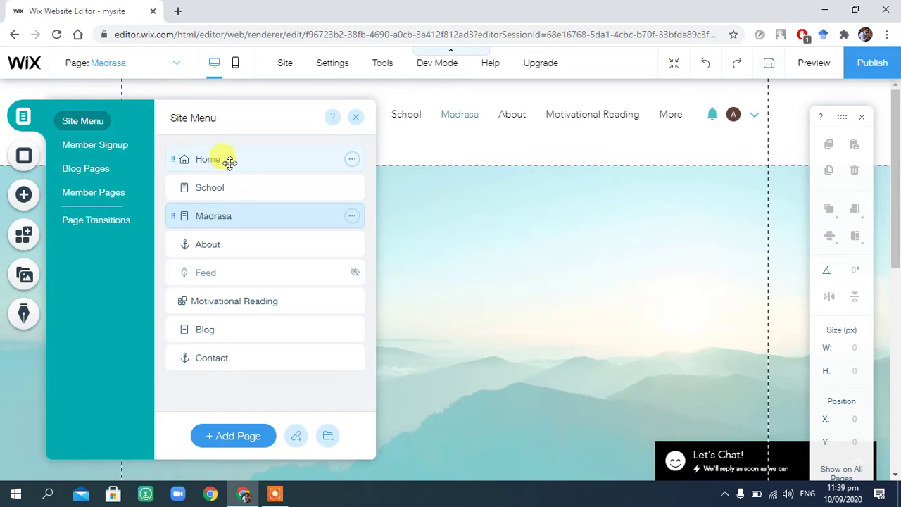
# - Make the School and Madrasa pages subpages of Home
pyautogui.click(229, 188)
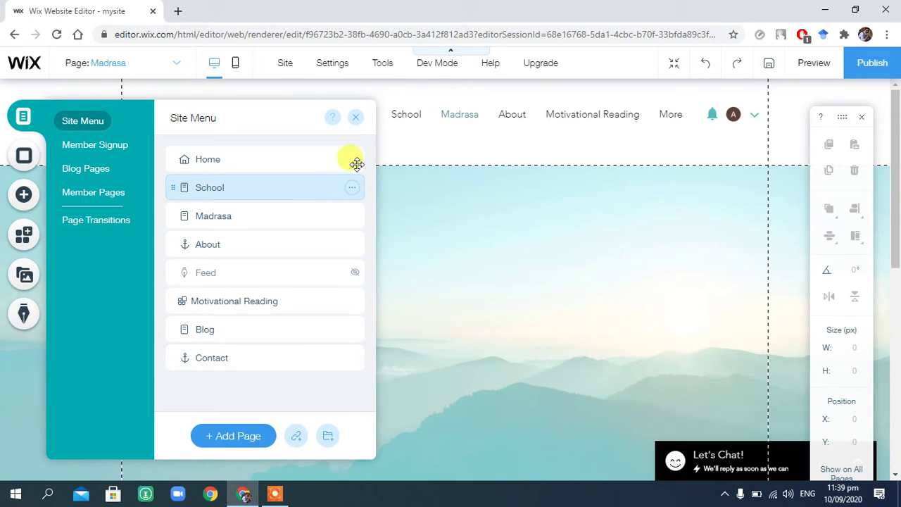
pyautogui.click(207, 188)
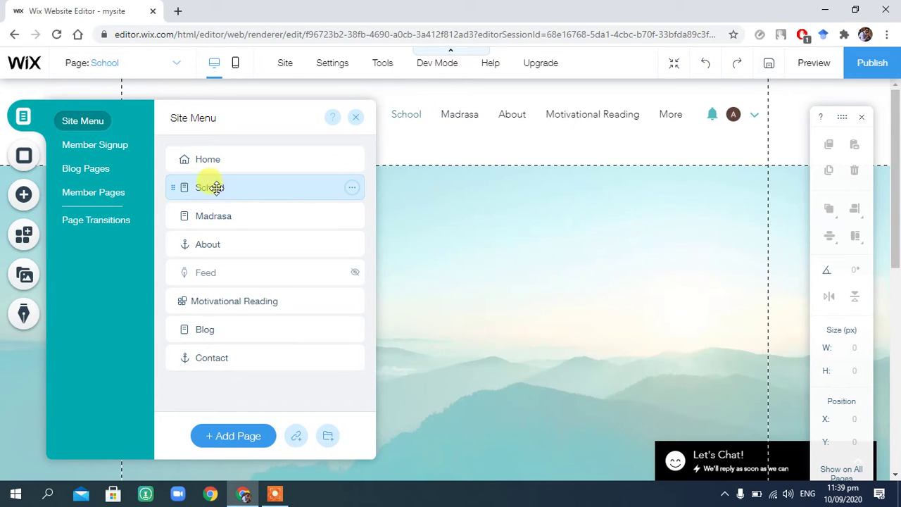
pyautogui.click(352, 190)
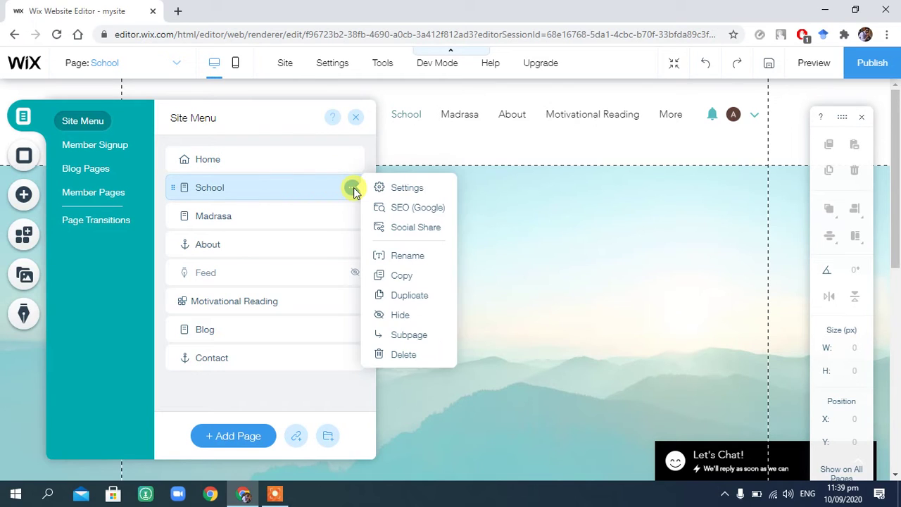
pyautogui.click(405, 335)
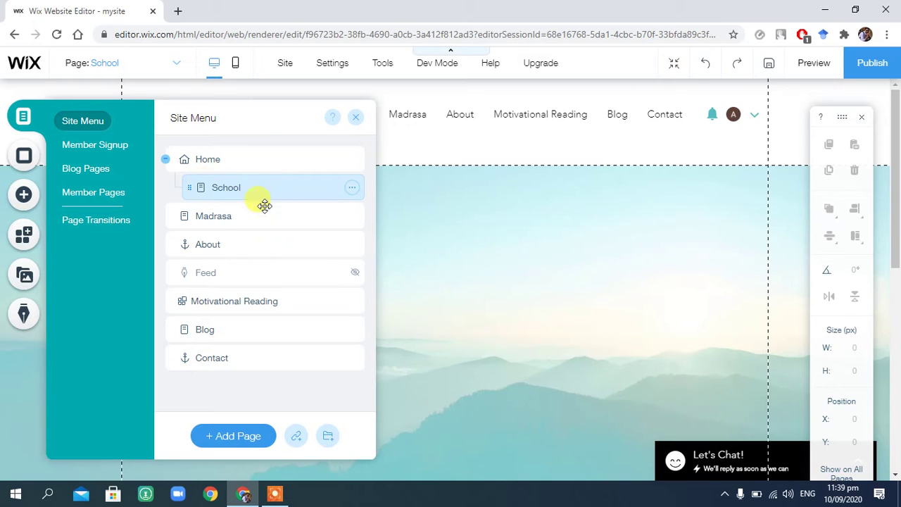
pyautogui.click(238, 220)
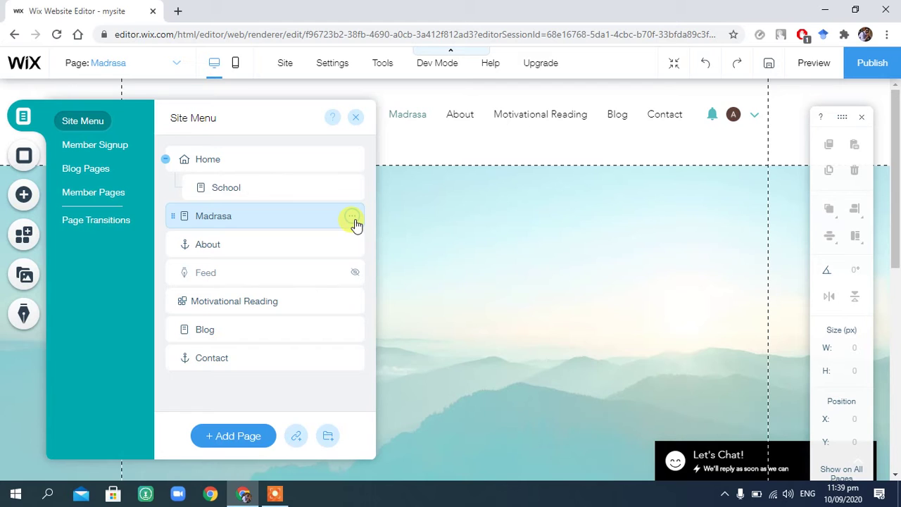
pyautogui.click(352, 217)
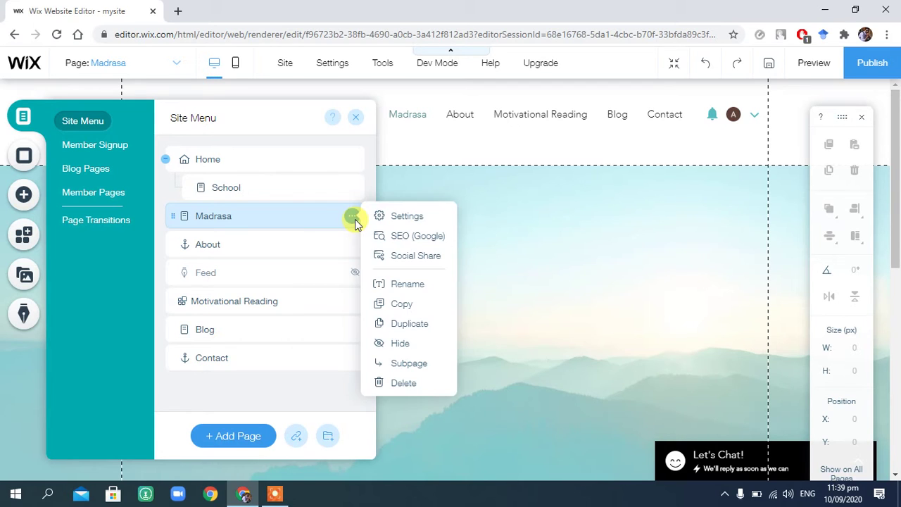
pyautogui.click(401, 364)
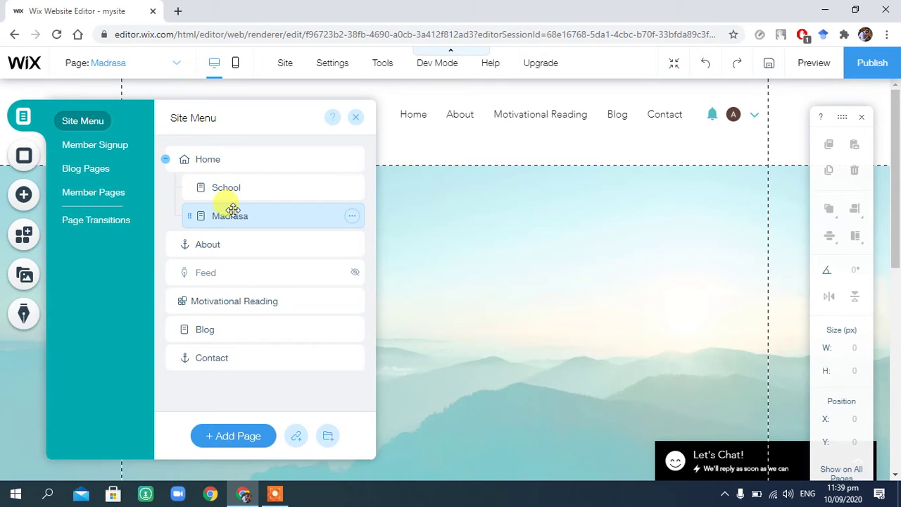
# - Add a page named 1 directly below Motivational Reading in the site menu
pyautogui.click(239, 303)
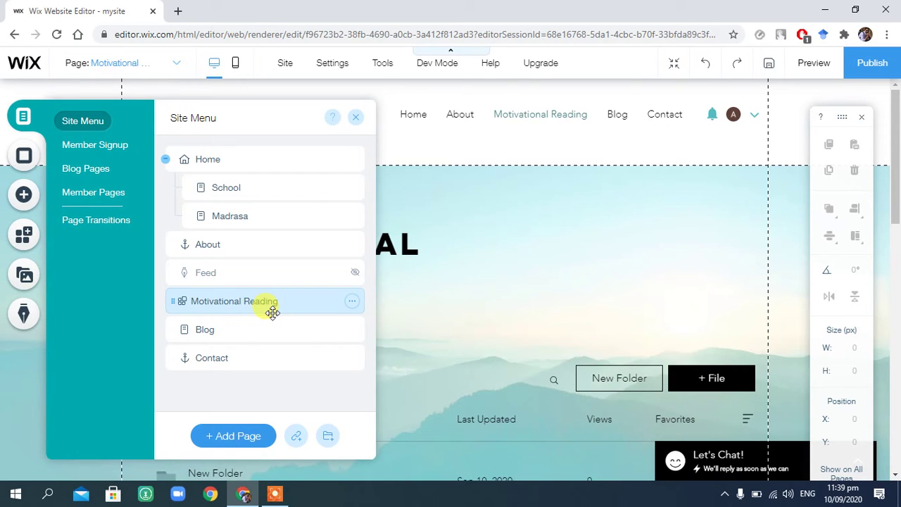
pyautogui.click(238, 436)
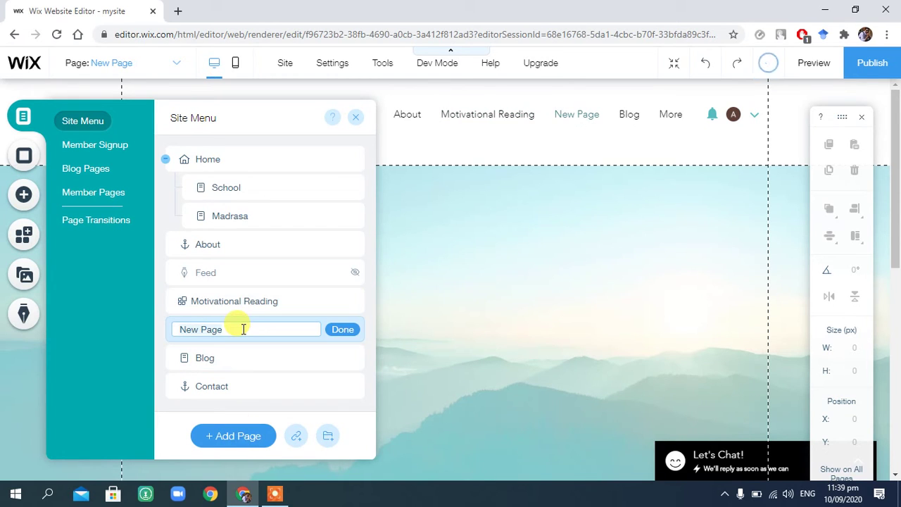
pyautogui.write('1')
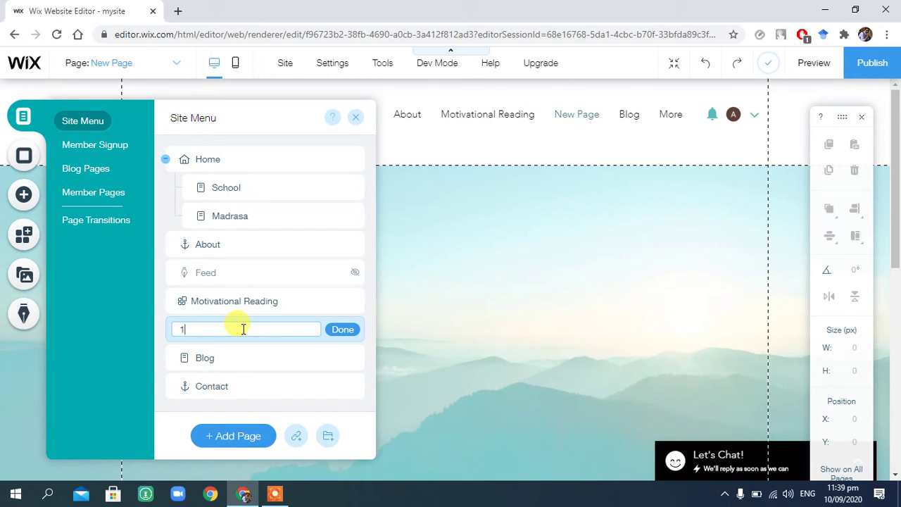
pyautogui.click(331, 330)
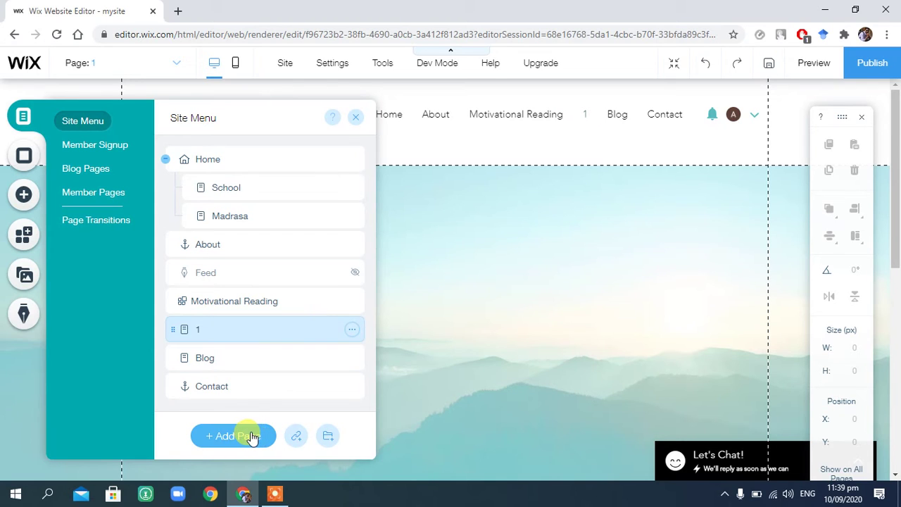
# - Add two more pages below page 1 and name them 2 and 3
pyautogui.click(251, 436)
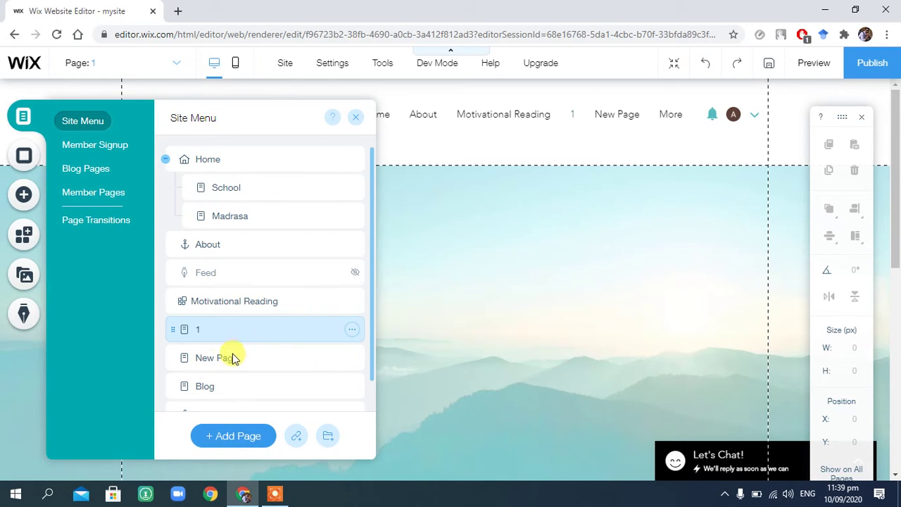
pyautogui.doubleClick(235, 358)
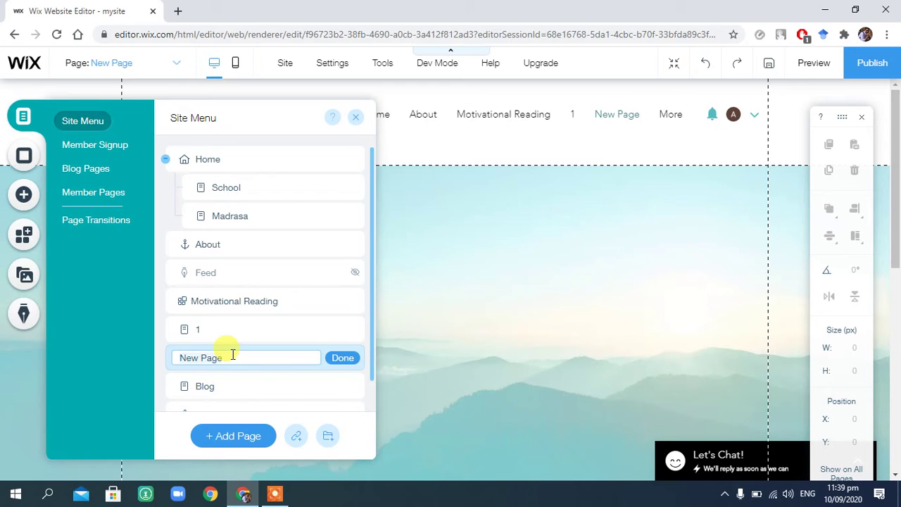
pyautogui.write('2')
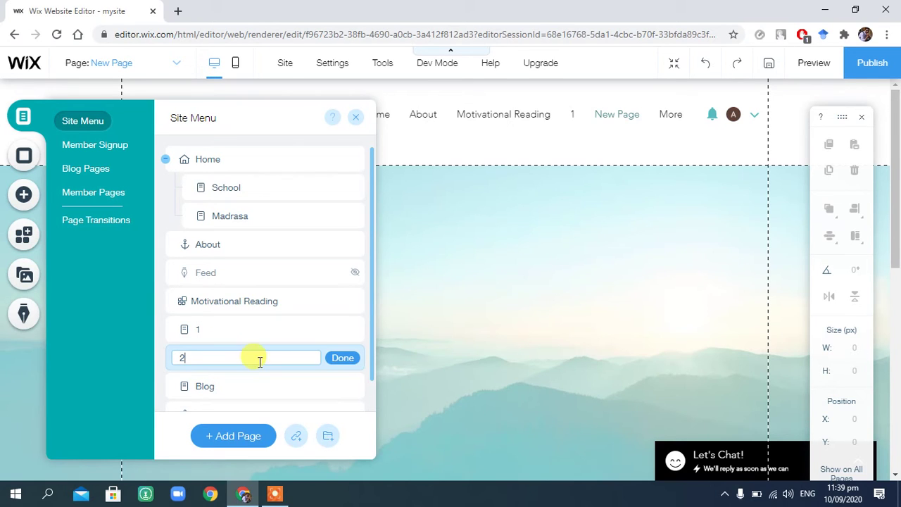
pyautogui.click(328, 358)
pyautogui.click(241, 445)
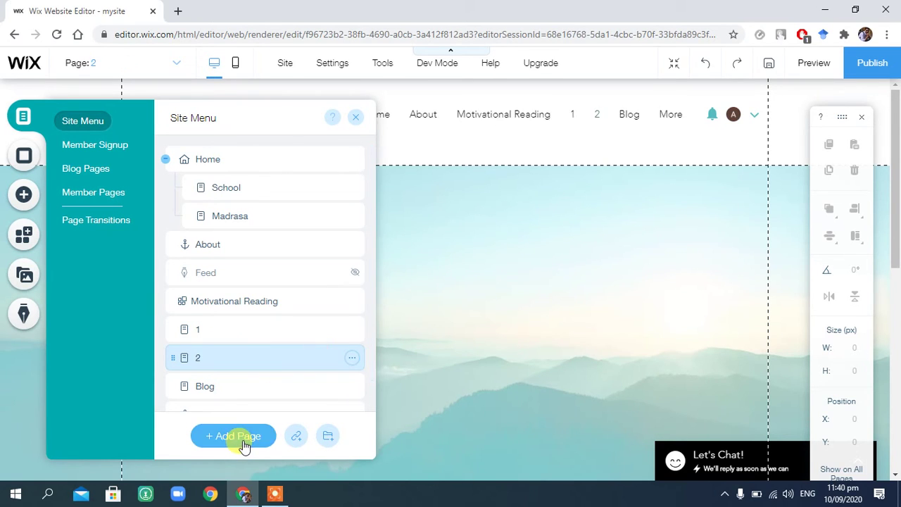
pyautogui.doubleClick(233, 387)
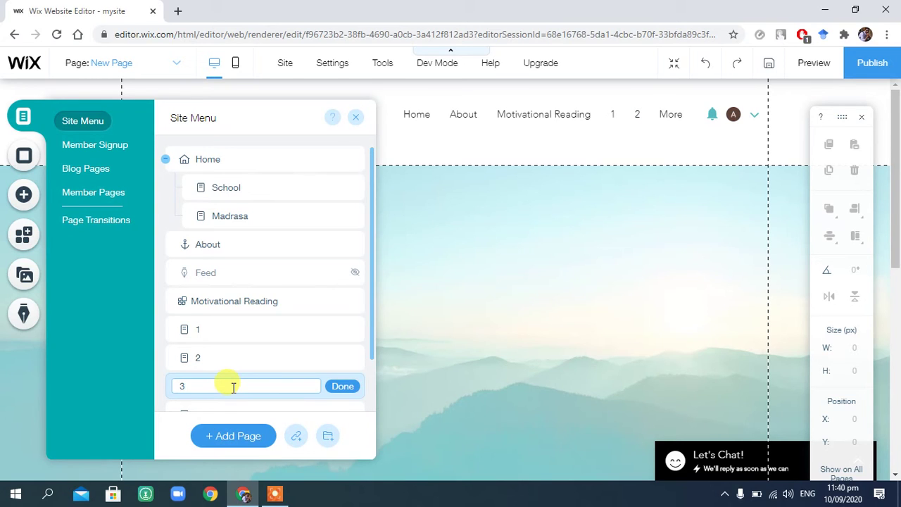
pyautogui.click(341, 387)
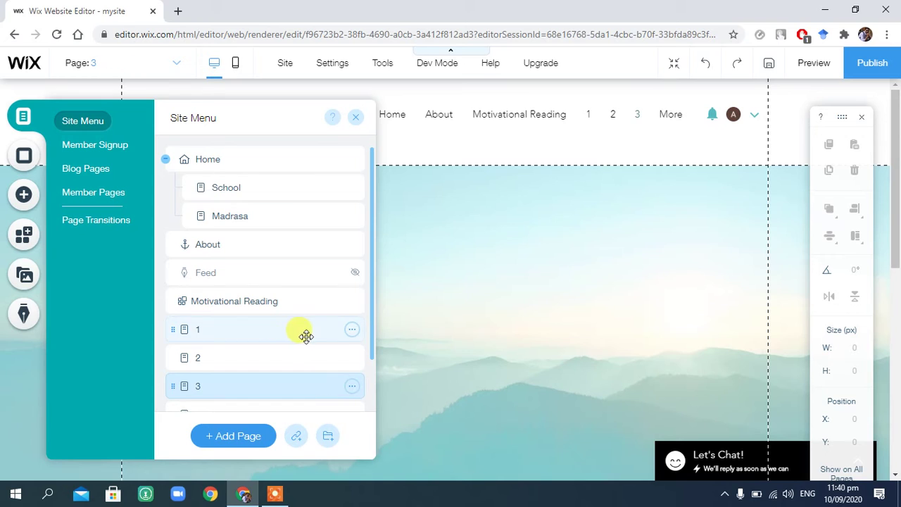
# - Turn pages 1, 2 and 3 into subpages of Motivational Reading
pyautogui.click(352, 329)
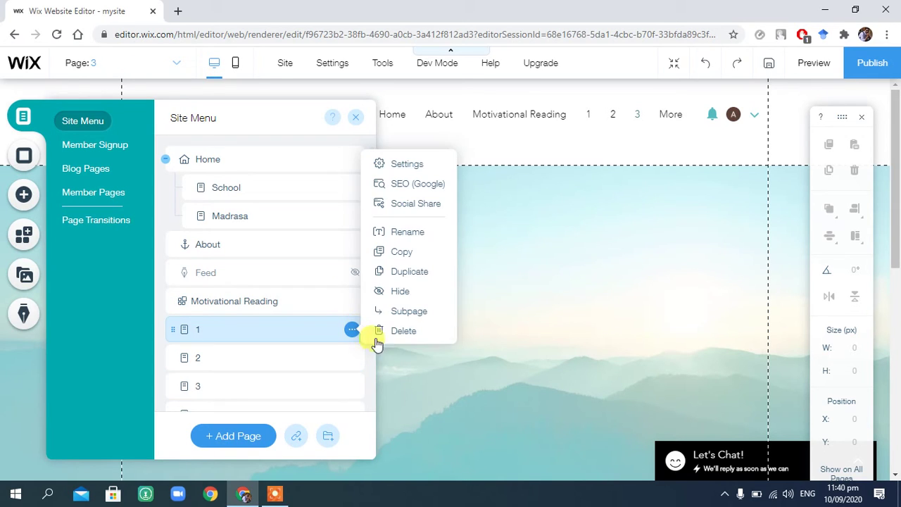
pyautogui.click(407, 311)
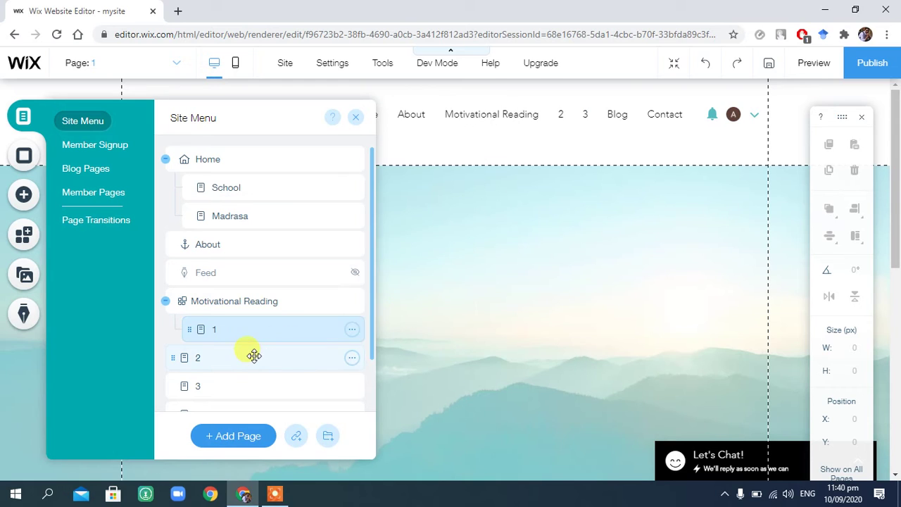
pyautogui.click(352, 358)
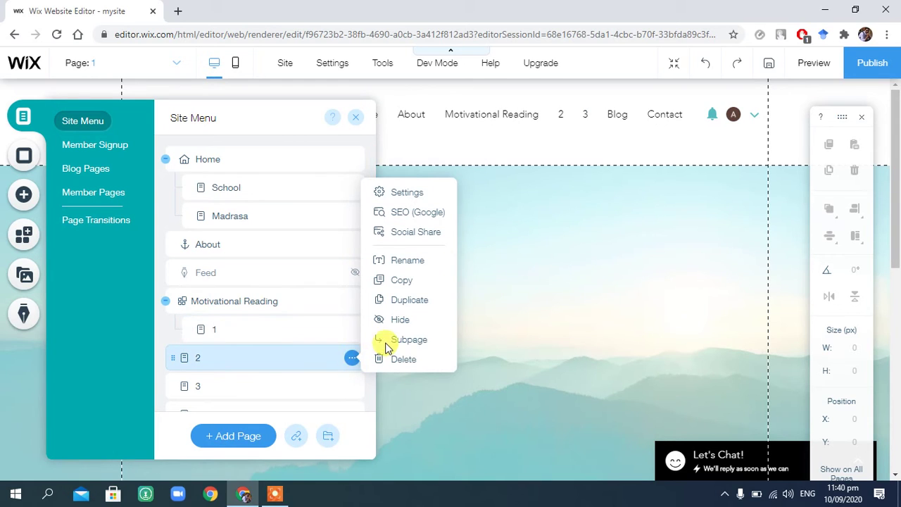
pyautogui.click(387, 343)
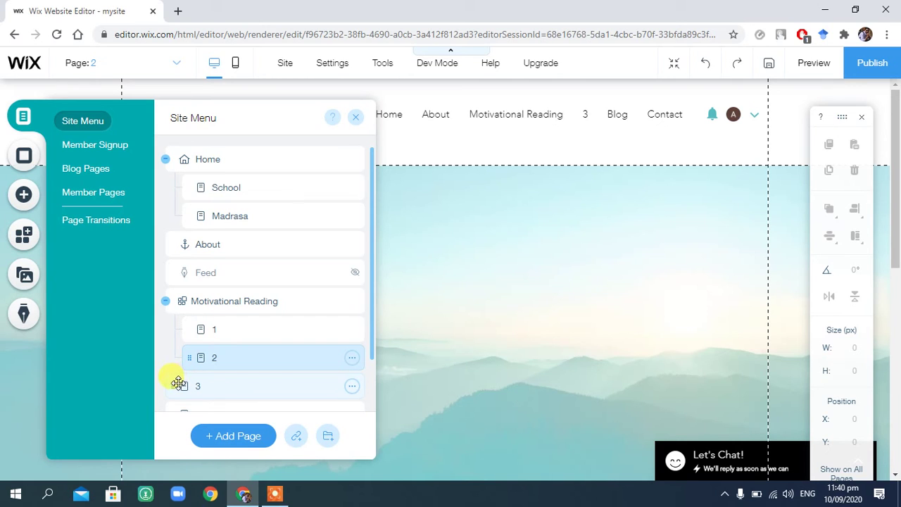
pyautogui.click(351, 386)
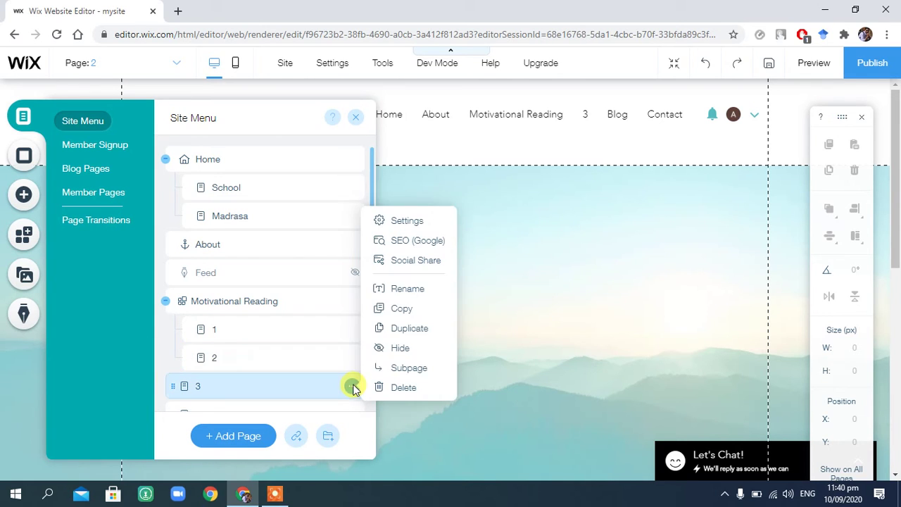
pyautogui.click(390, 368)
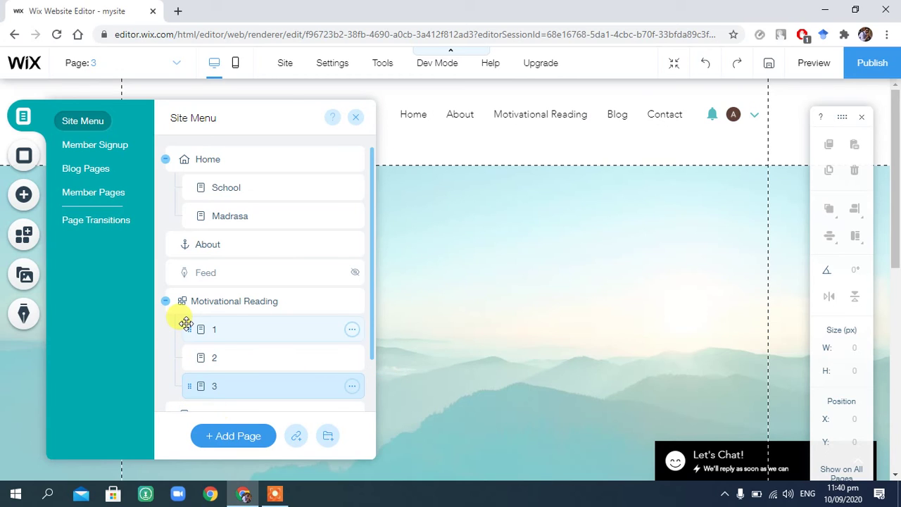
# - Close the site menu settings and preview the site to check the header menu's dropdowns under Home and Motivational Reading
pyautogui.click(359, 119)
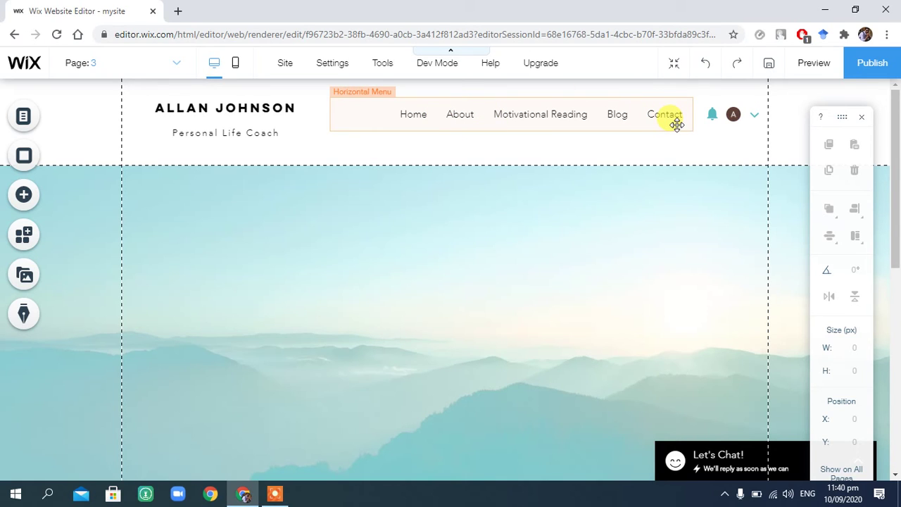
pyautogui.click(813, 64)
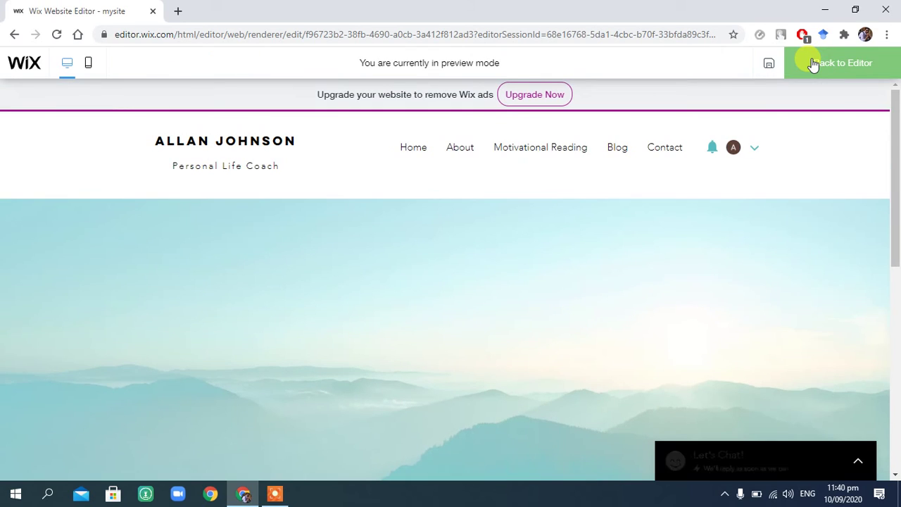
pyautogui.moveTo(533, 150)
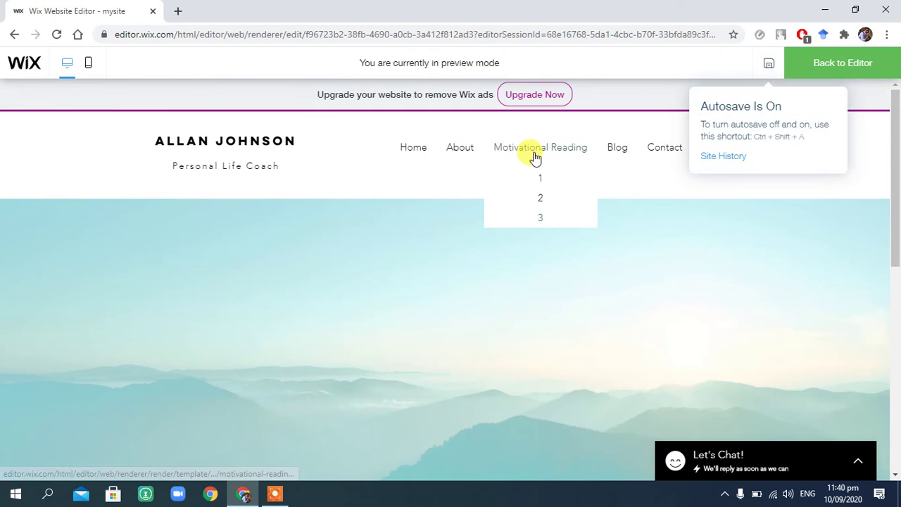
pyautogui.moveTo(420, 156)
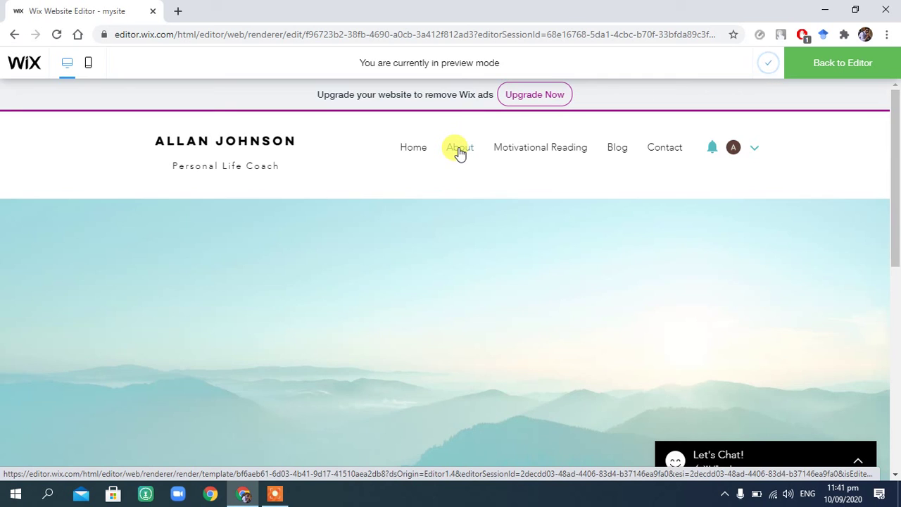
pyautogui.moveTo(497, 150)
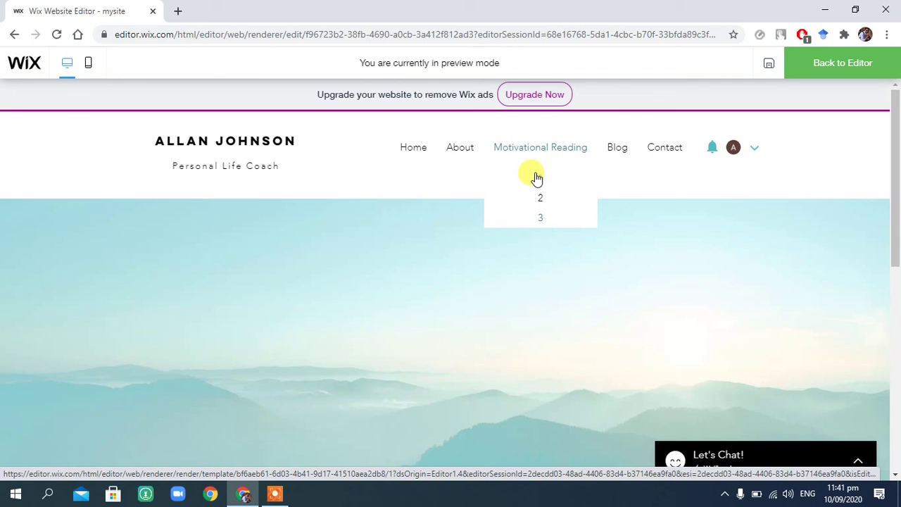
pyautogui.click(553, 230)
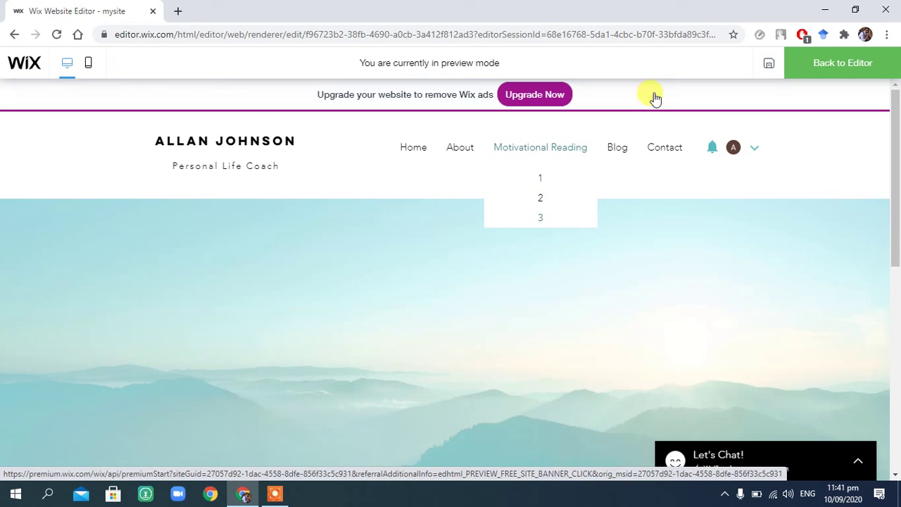
pyautogui.moveTo(516, 153)
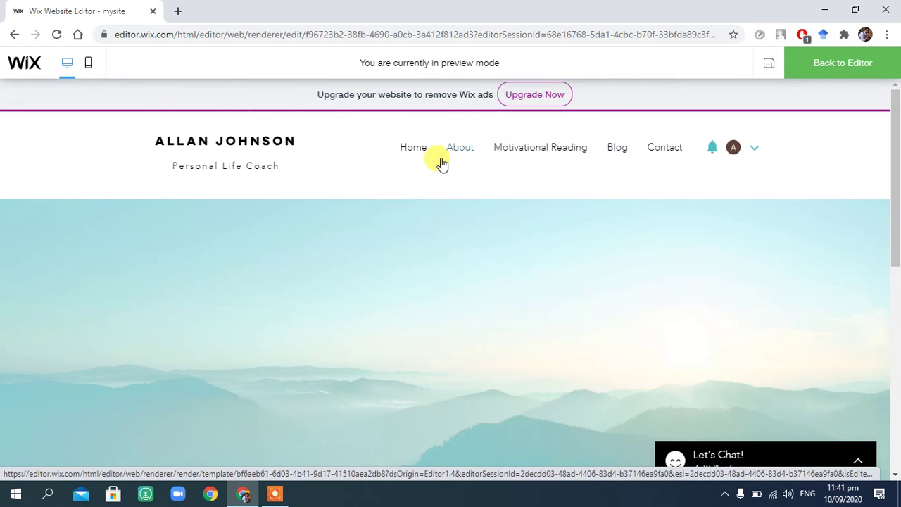
pyautogui.click(477, 167)
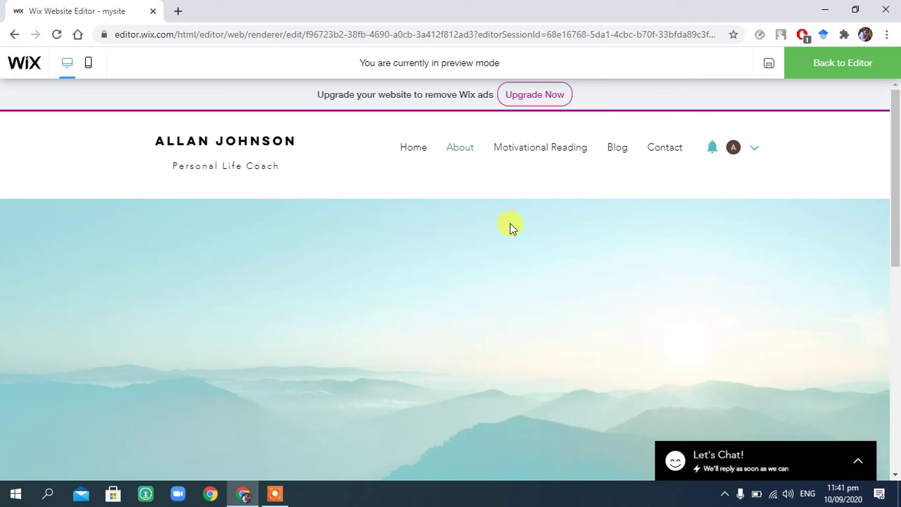